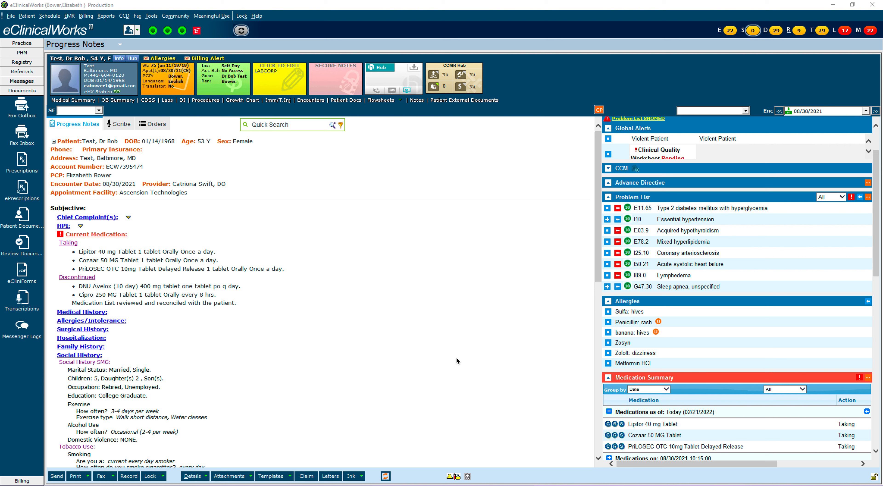
# Record the PHQ-2 screening from the Clinical Quality Worksheet with "More than half the days" for little interest and "Several days" for feeling down, and save it.
pyautogui.scroll(-2, 448, 368)
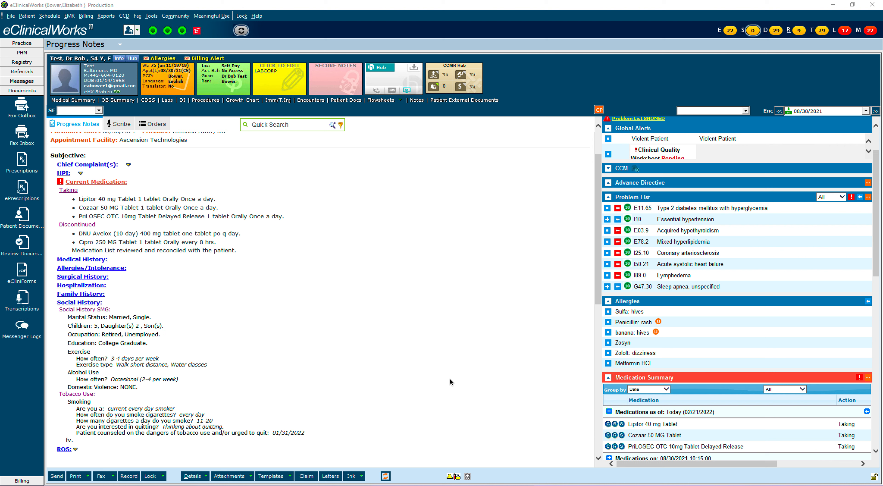
pyautogui.click(669, 156)
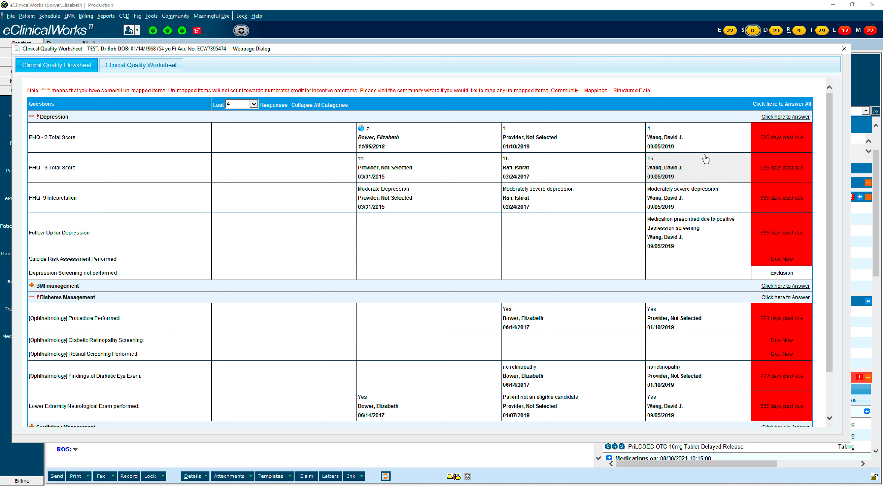
pyautogui.click(776, 138)
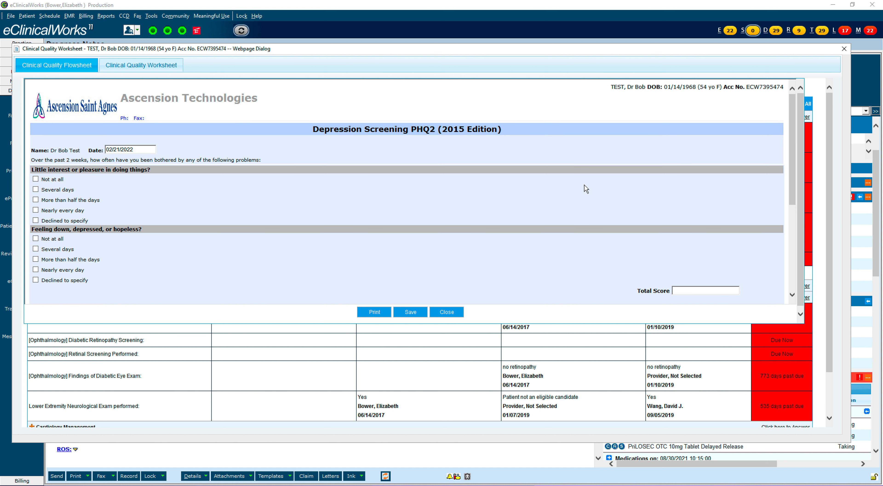
pyautogui.click(36, 180)
pyautogui.click(35, 189)
pyautogui.click(36, 200)
pyautogui.click(411, 313)
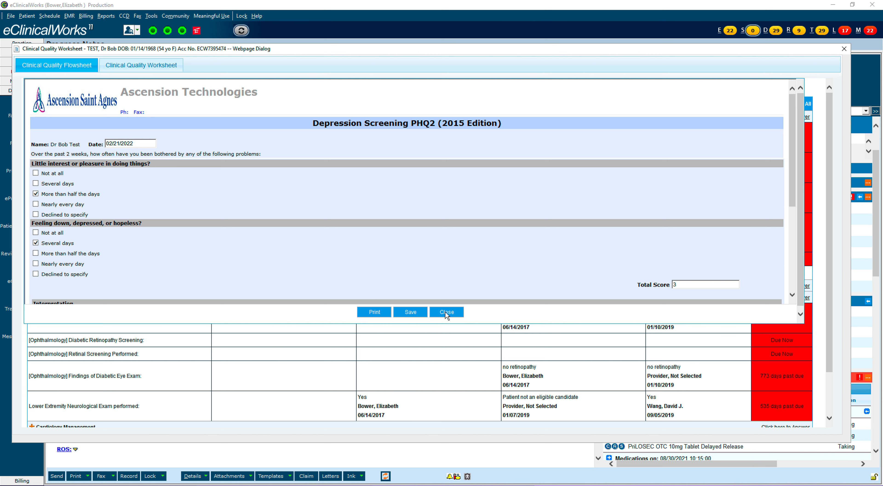
pyautogui.click(445, 311)
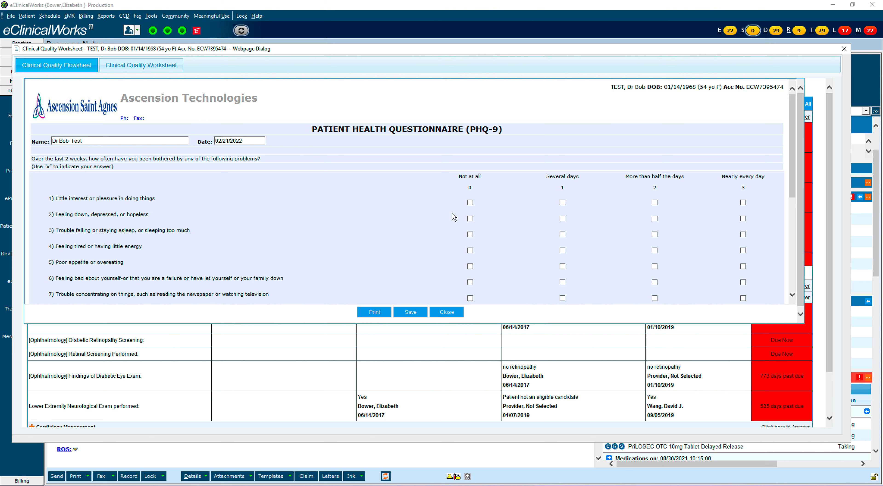
# Answer PHQ-9 item 1 "Several days", item 2 "Not at all", and items 3 and 4 "More than half the days".
pyautogui.click(472, 218)
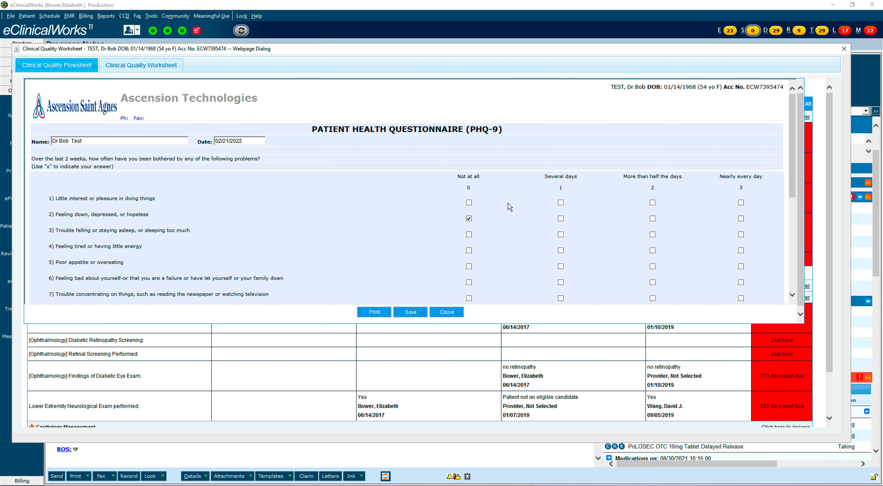
pyautogui.click(557, 203)
pyautogui.click(652, 251)
# Answer PHQ-9 items 5 and 6 "Several days", 7 and 8 "More than half the days", 9 "Not at all"; save the form and close the worksheet.
pyautogui.scroll(-2, 597, 271)
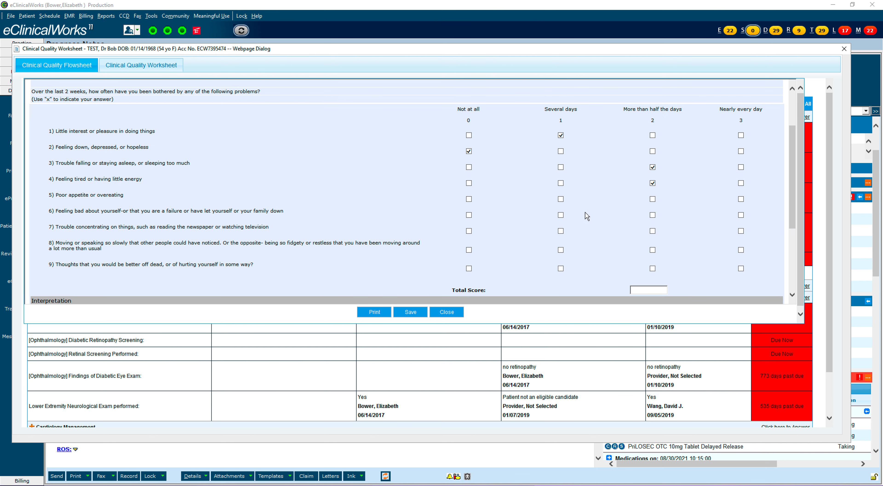
pyautogui.click(561, 199)
pyautogui.click(561, 215)
pyautogui.click(652, 250)
pyautogui.click(469, 269)
pyautogui.scroll(-1, 555, 261)
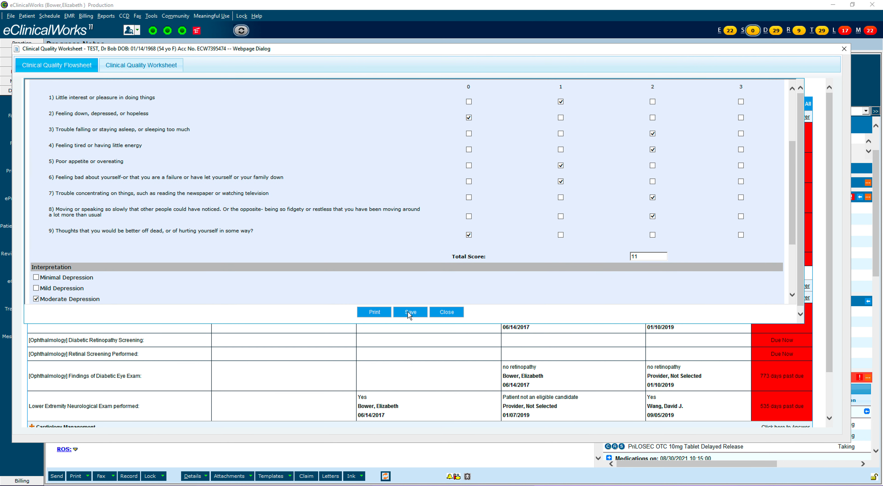
pyautogui.click(449, 311)
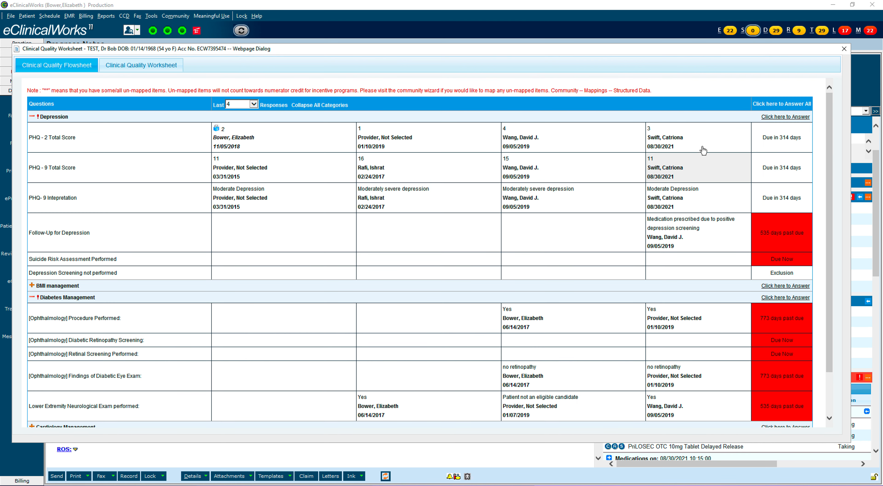
pyautogui.click(845, 49)
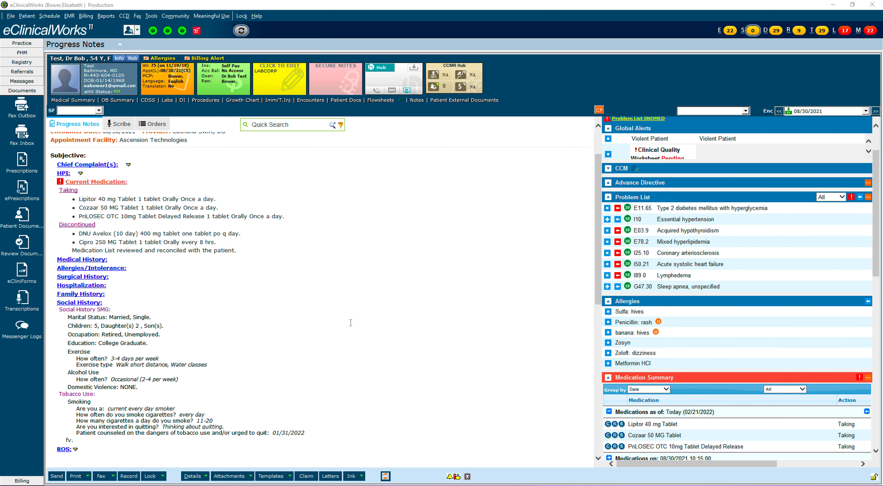
# View the structured PHQ-A questions under Depression Screening- MACRA in the HPI, and close the HPI window.
pyautogui.click(63, 173)
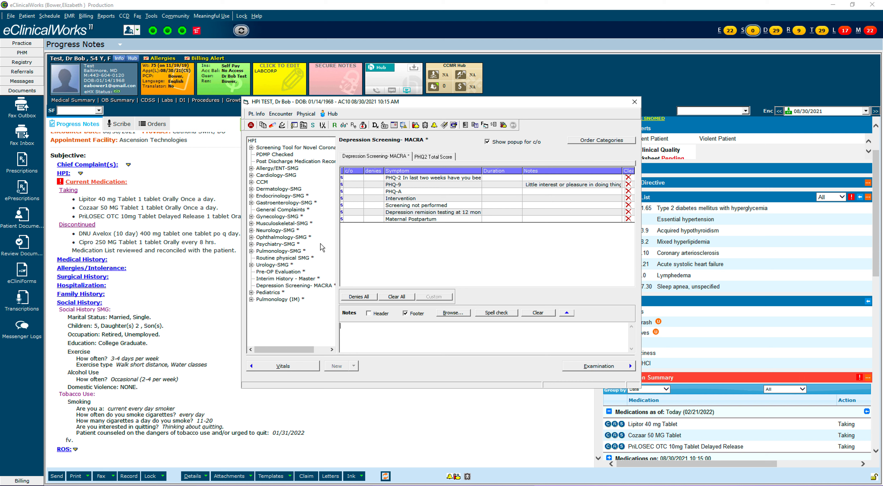
pyautogui.click(277, 288)
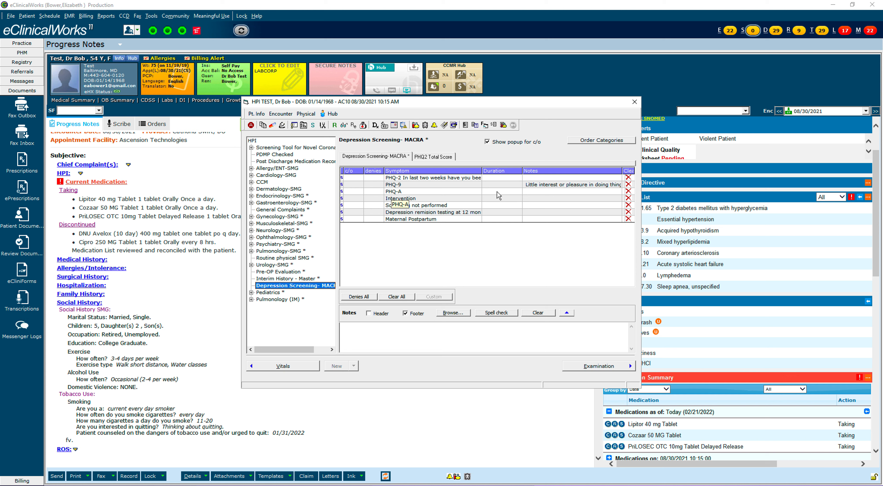
pyautogui.click(527, 193)
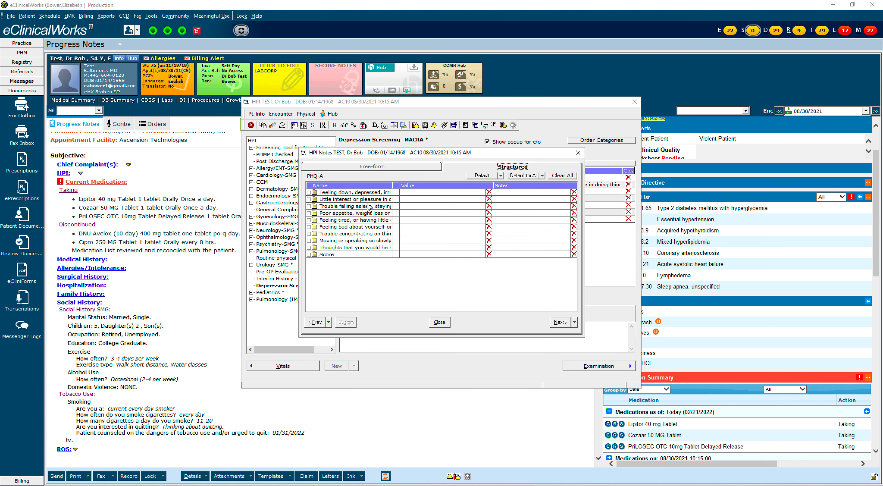
pyautogui.click(440, 322)
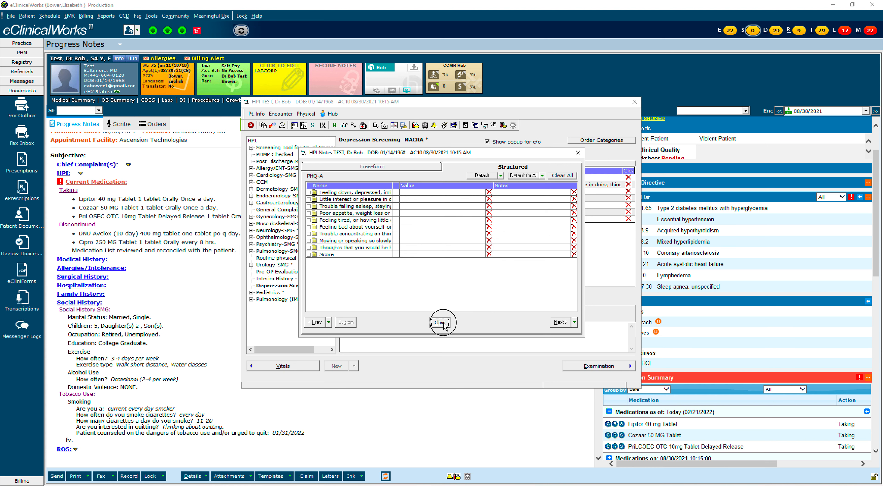
pyautogui.click(633, 103)
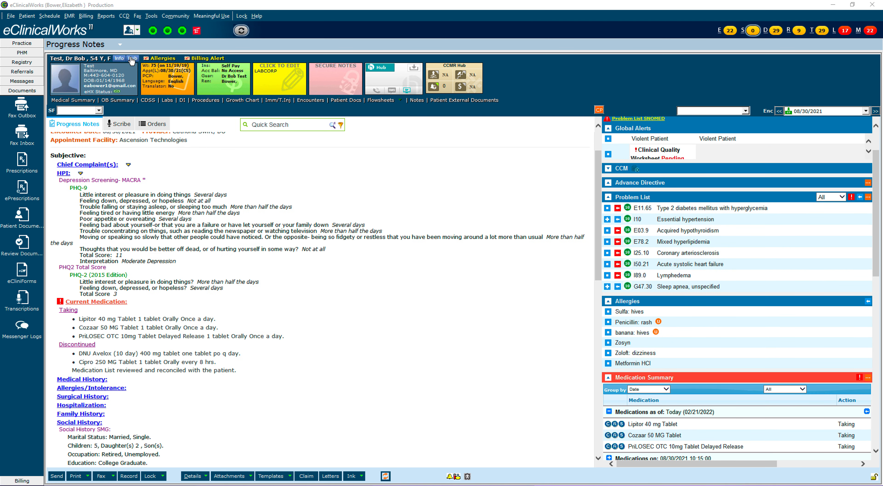
# View the PQH-A document in the Depression Screenings folder of the patient's eCliniForms, and close the Patient Hub.
pyautogui.click(132, 58)
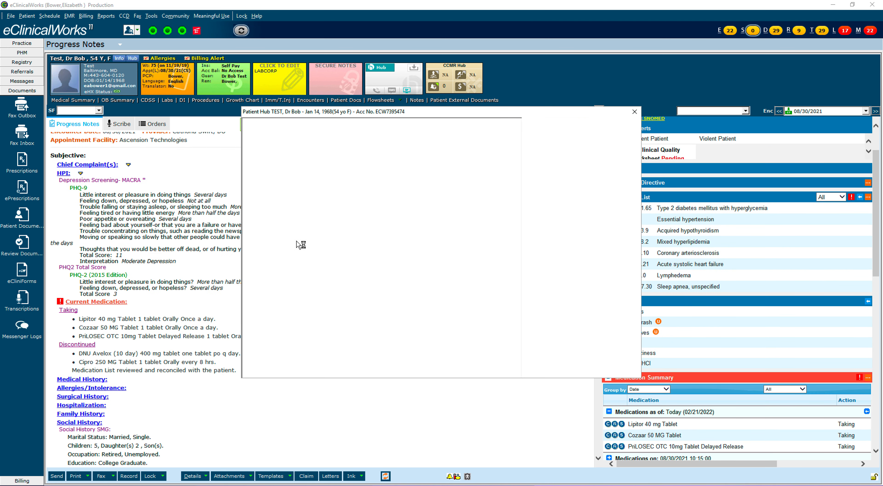
pyautogui.click(278, 292)
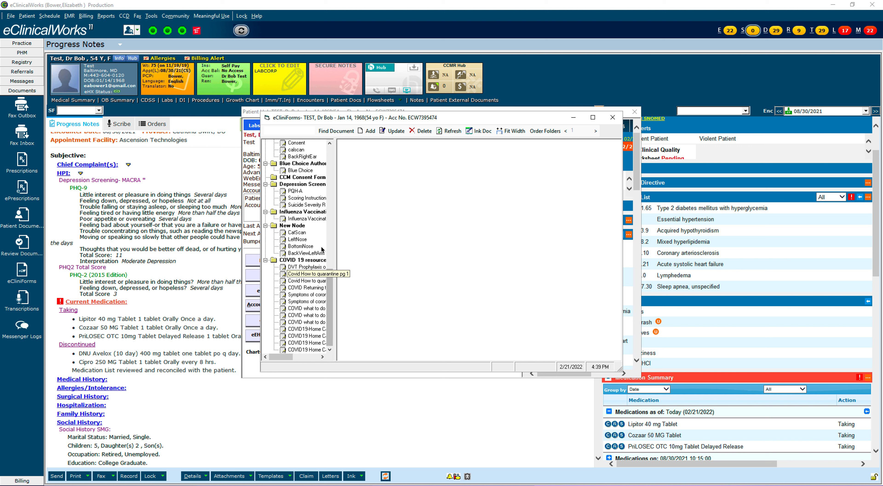
pyautogui.click(295, 187)
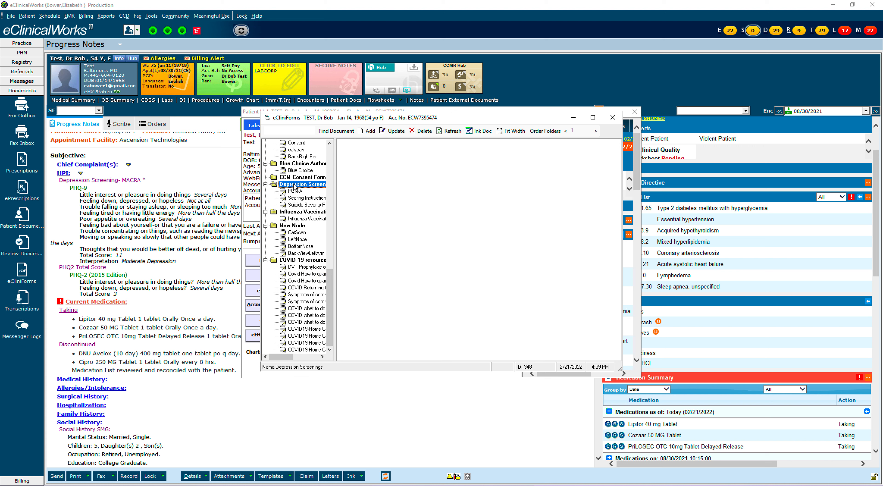
pyautogui.click(295, 191)
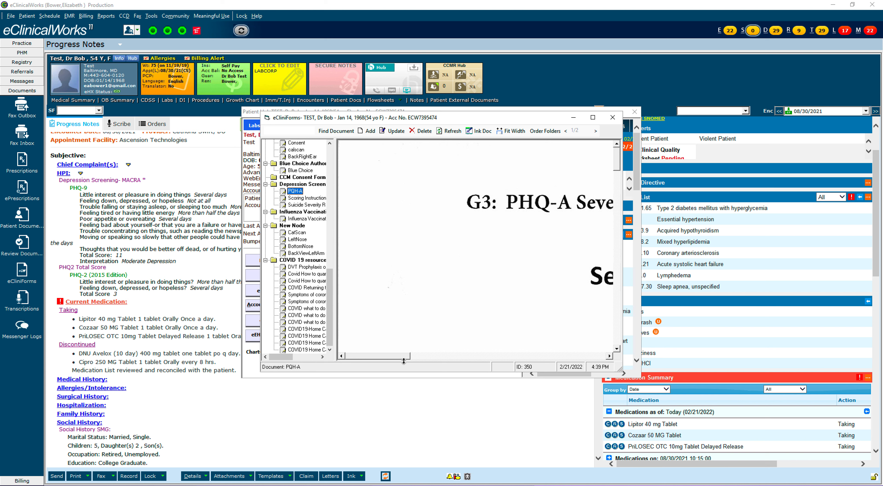
pyautogui.moveTo(405, 358); pyautogui.dragTo(510, 358)
pyautogui.moveTo(618, 161); pyautogui.dragTo(617, 218)
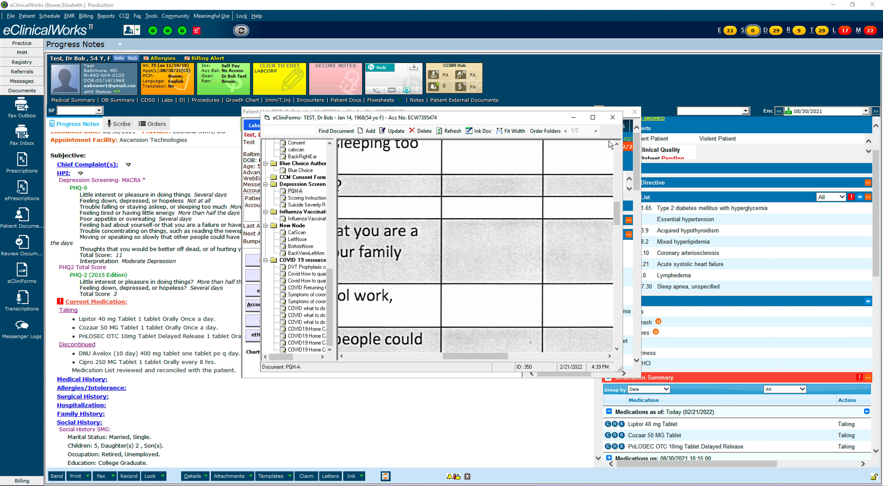
pyautogui.click(613, 117)
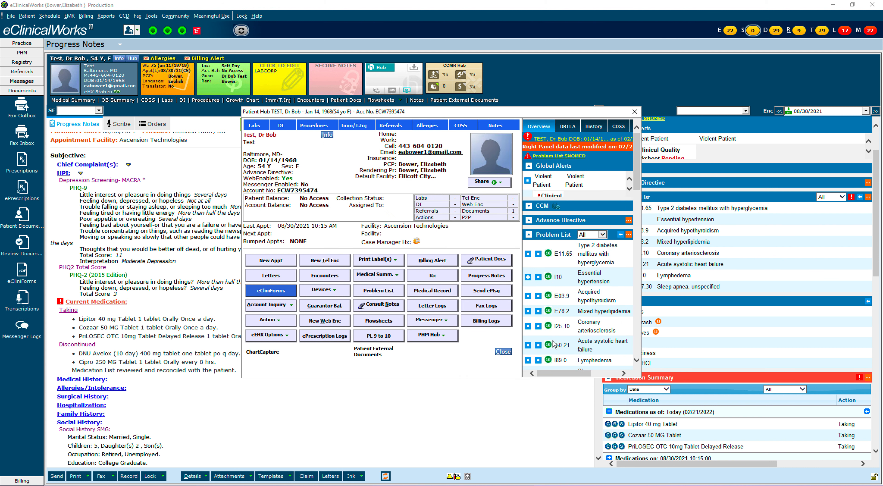
pyautogui.click(503, 352)
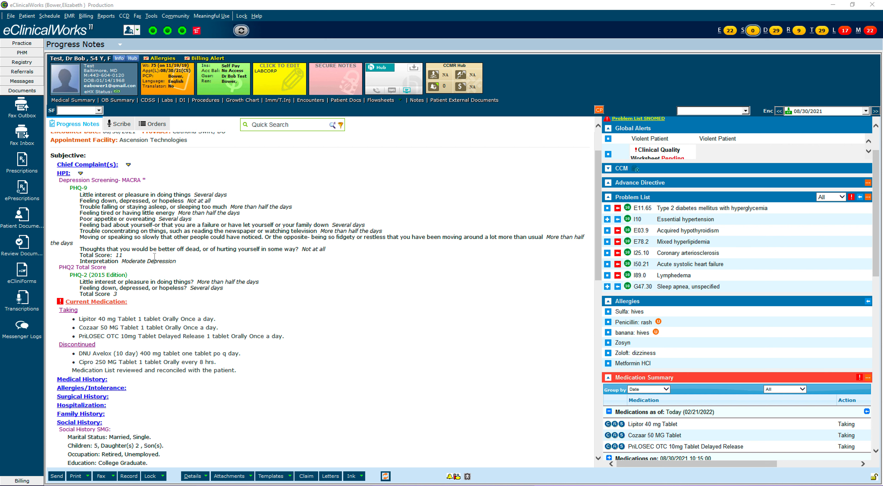
# Set Follow-Up for Depression in the Clinical Quality Worksheet to "Follow-up appointment for depression due to positive depression screening" and save it.
pyautogui.scroll(-3, 154, 257)
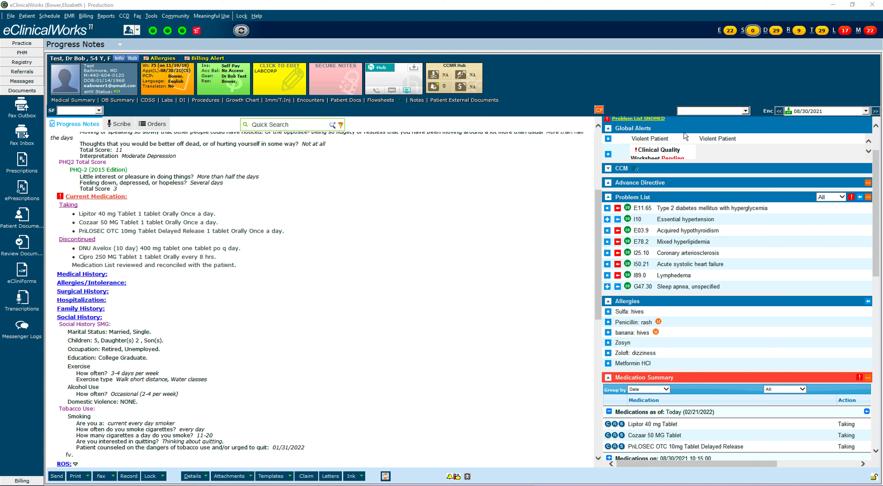
pyautogui.click(674, 158)
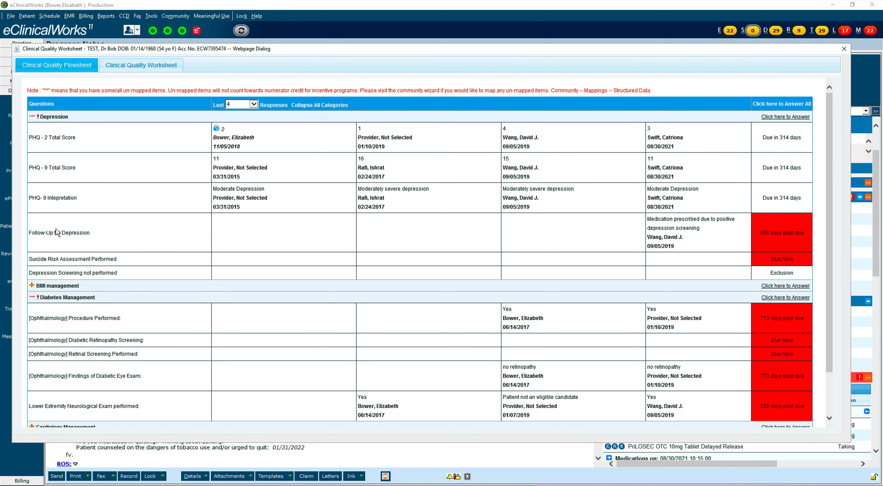
pyautogui.click(782, 236)
pyautogui.click(501, 137)
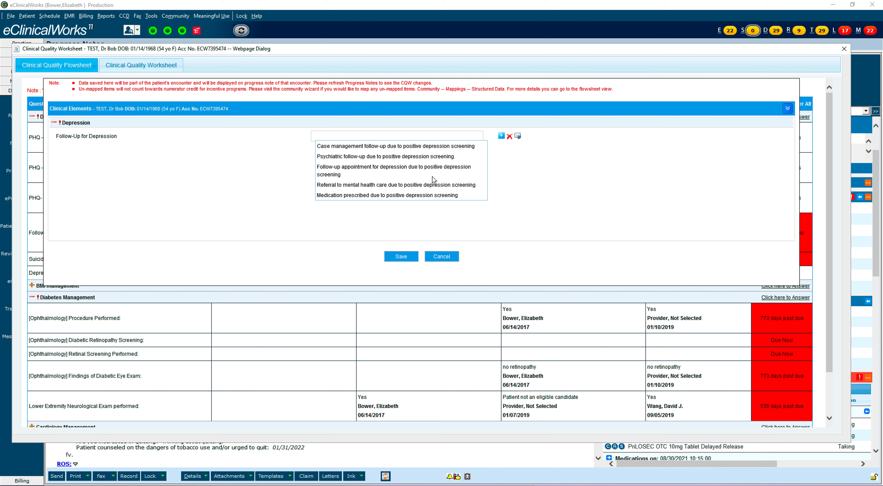
pyautogui.click(391, 170)
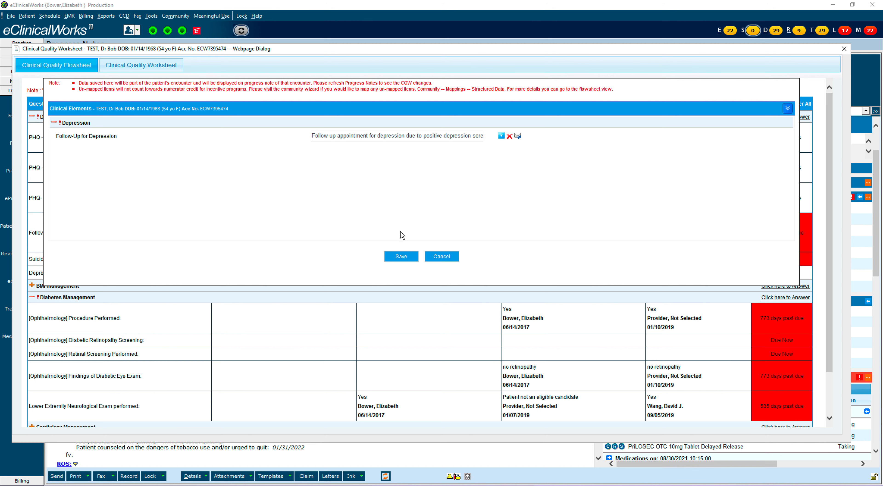
pyautogui.click(406, 258)
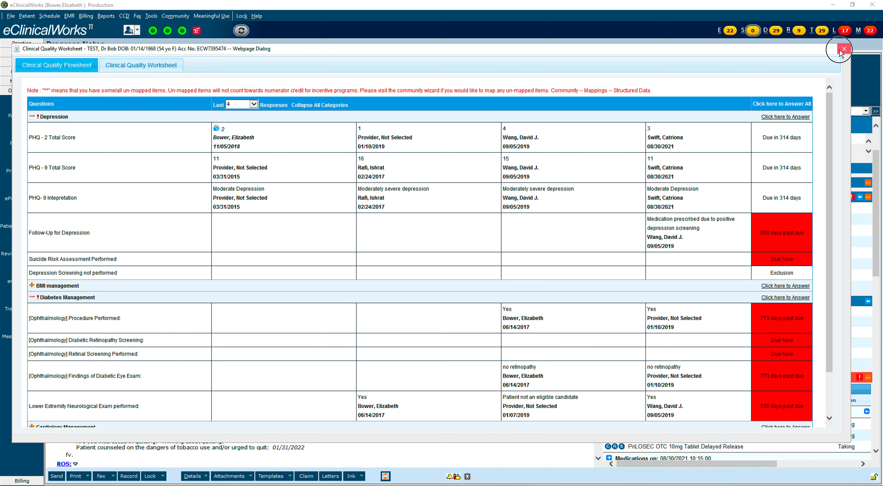
pyautogui.click(844, 48)
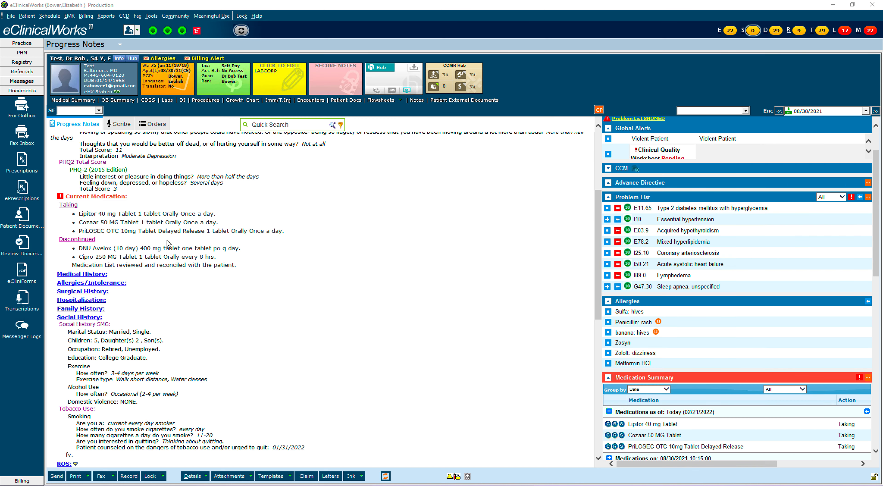
# Check the Intervention entry under Depression Screening- MACRA in the HPI, and return to the progress note.
pyautogui.scroll(-5, 153, 212)
pyautogui.scroll(8, 153, 211)
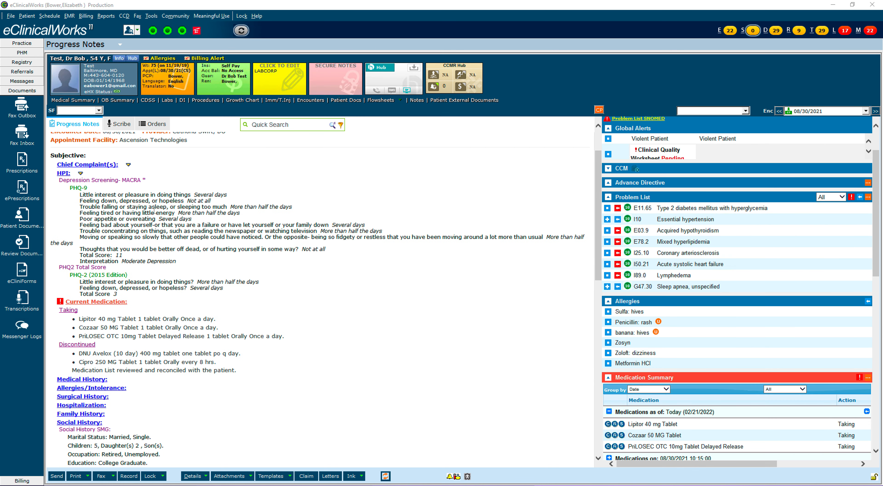
pyautogui.click(67, 174)
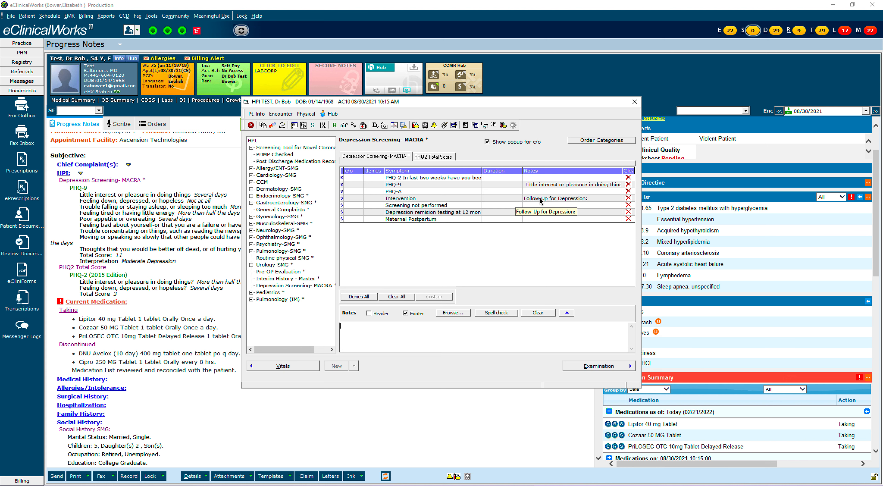
pyautogui.click(634, 101)
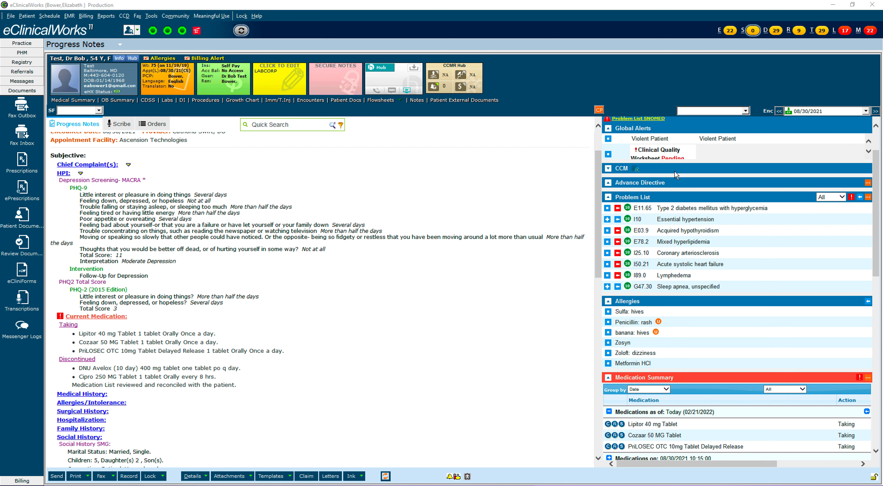
# View the reasons offered for "Depression Screening not performed" in the Clinical Quality Worksheet, and close it without recording one.
pyautogui.scroll(-2, 683, 170)
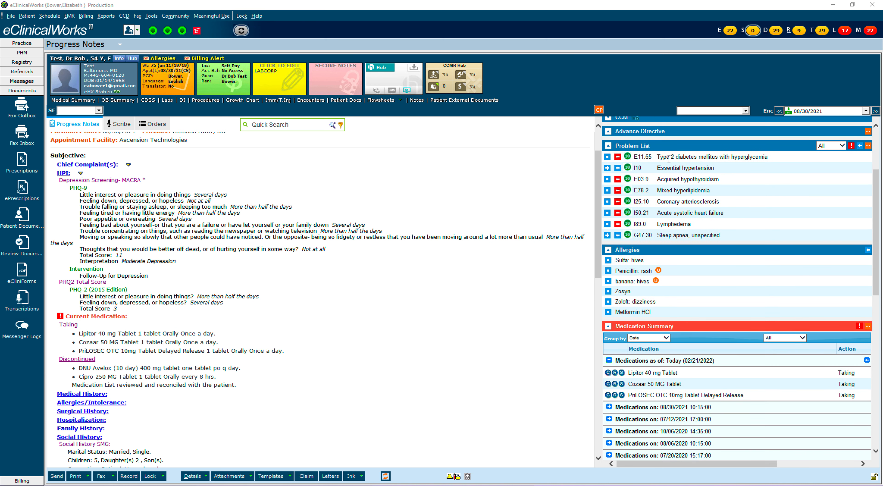
pyautogui.scroll(4, 669, 160)
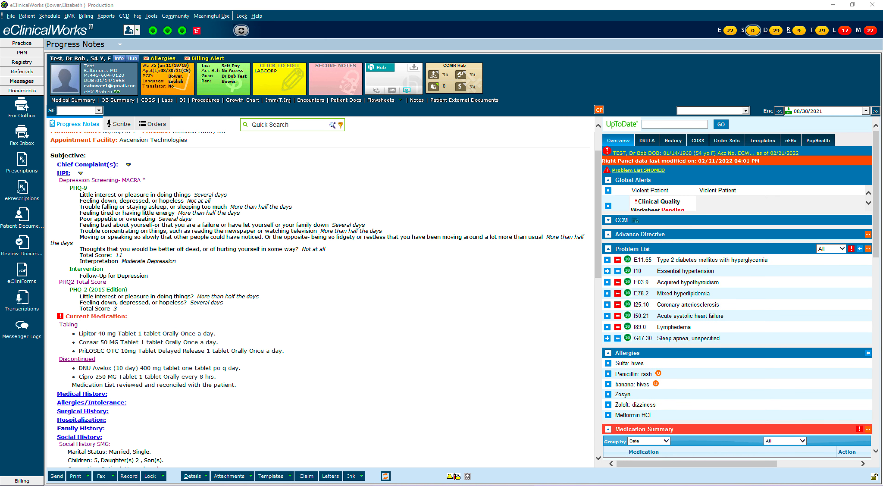
pyautogui.click(670, 210)
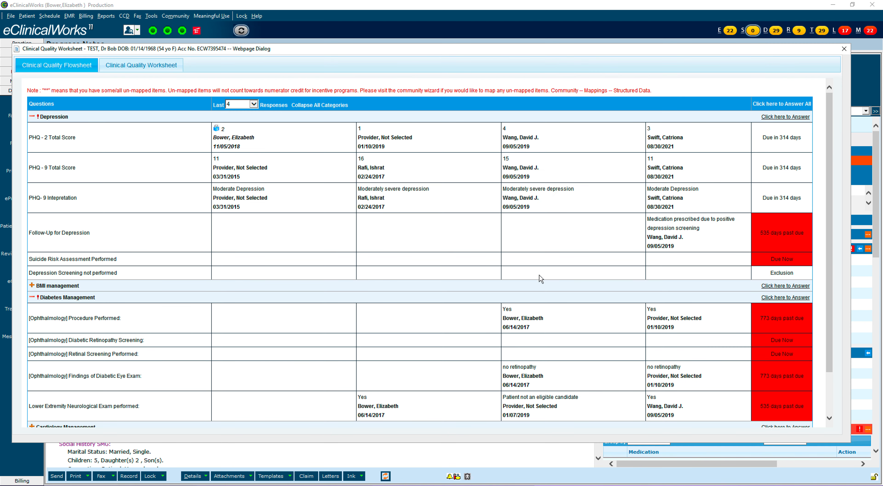
pyautogui.click(783, 275)
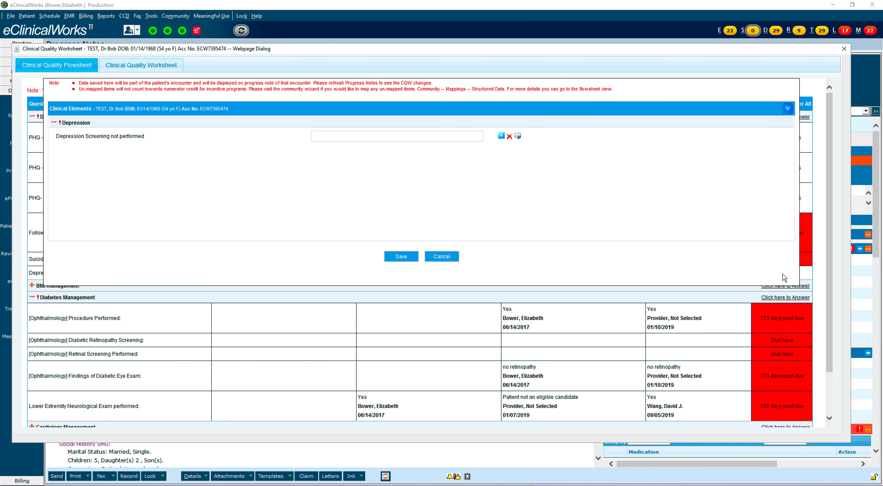
pyautogui.click(502, 137)
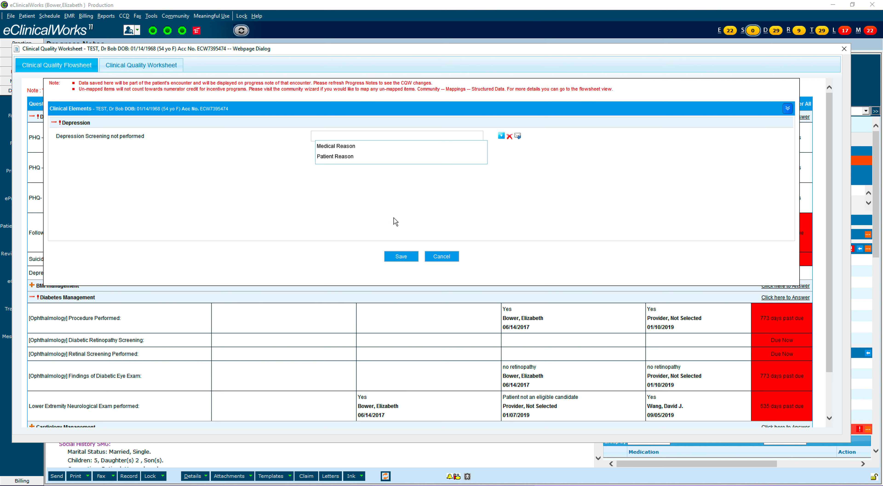
pyautogui.click(444, 258)
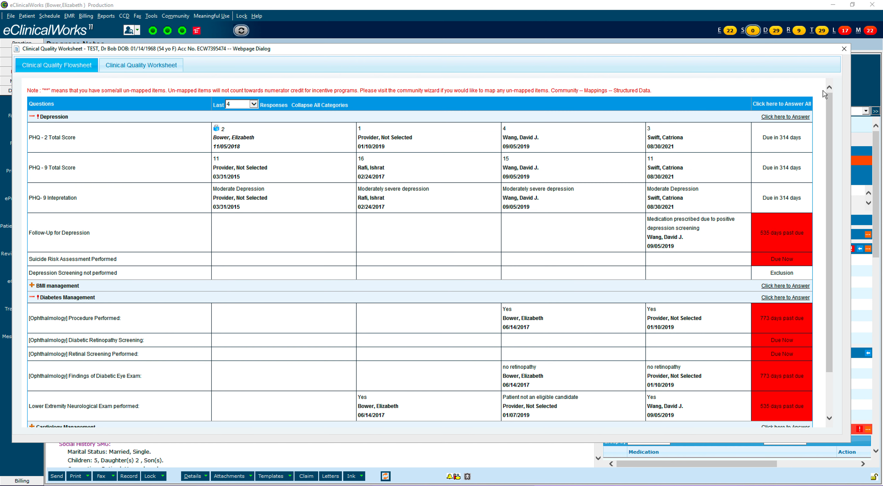
pyautogui.click(844, 50)
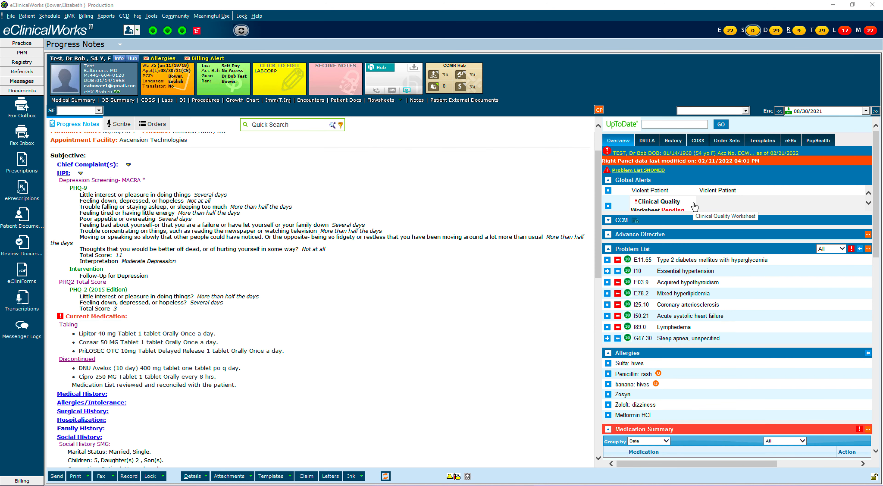